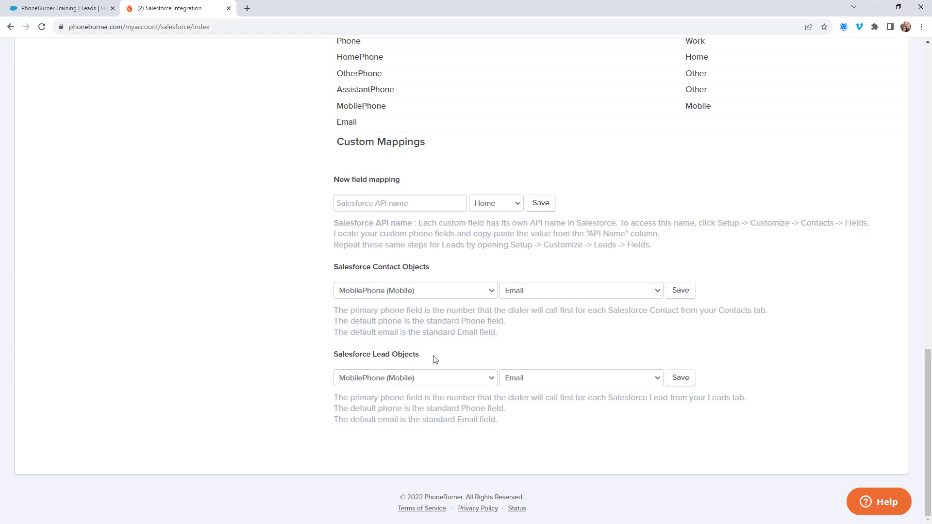
Step: Switch to Salesforce and open the details of the first lead in the PhoneBurner Training list to view its phone fields
click(82, 13)
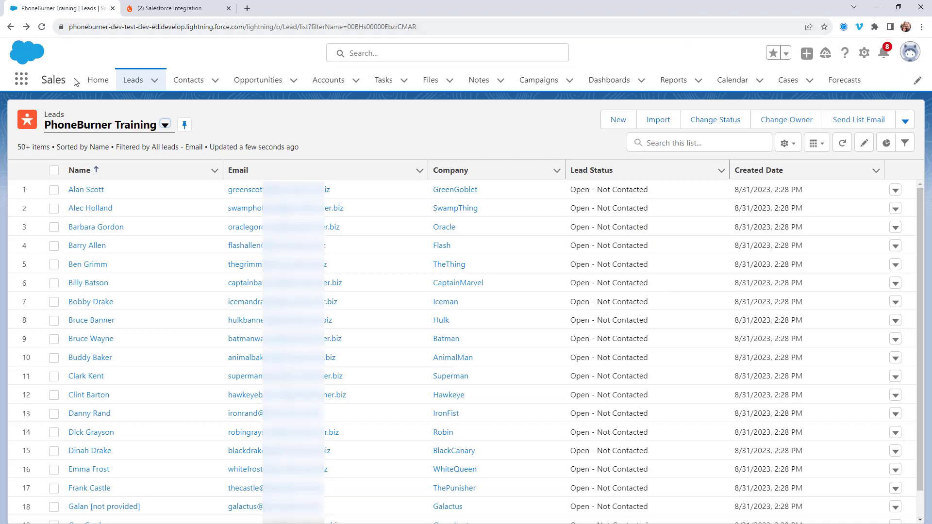
click(75, 192)
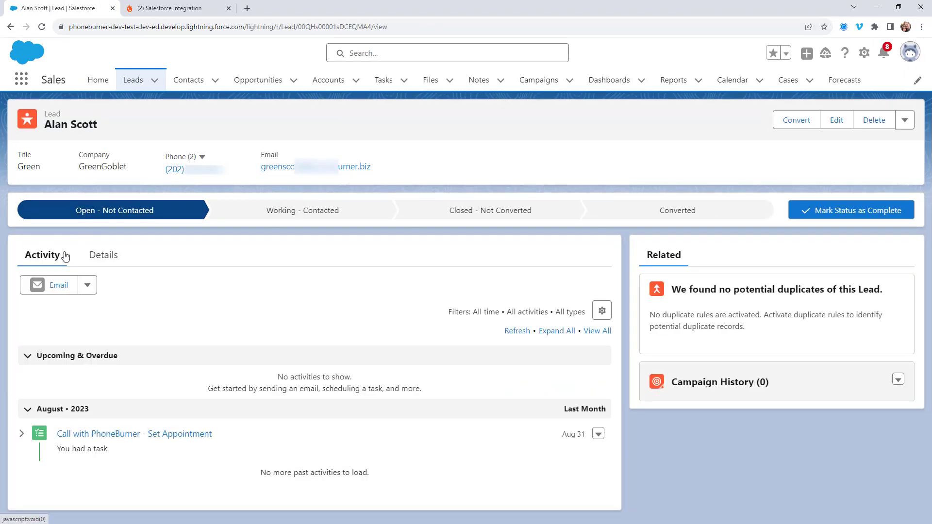
click(105, 260)
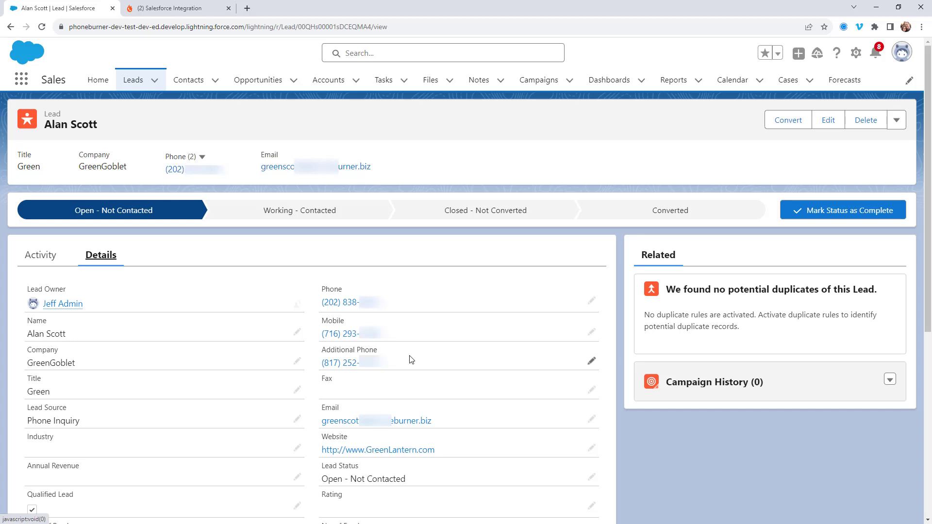
Step: Open the Object Manager in Salesforce Setup
click(857, 57)
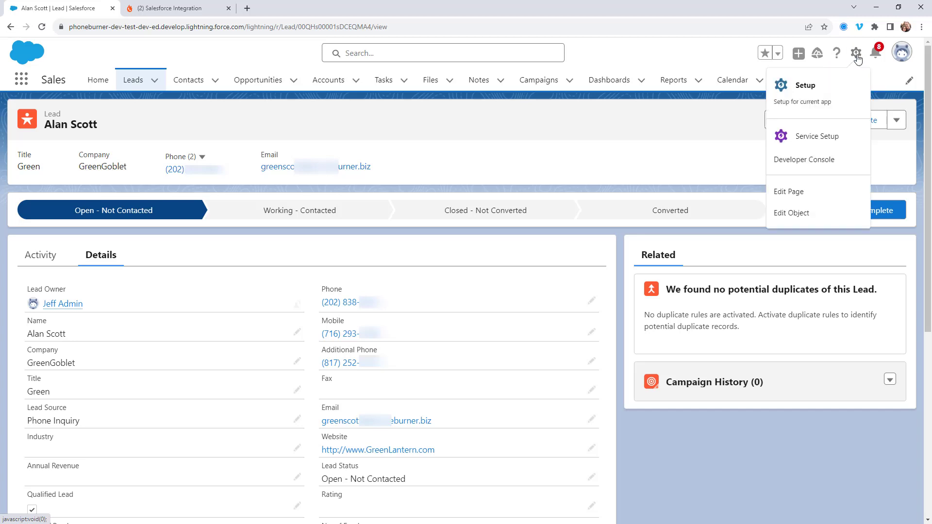
click(813, 92)
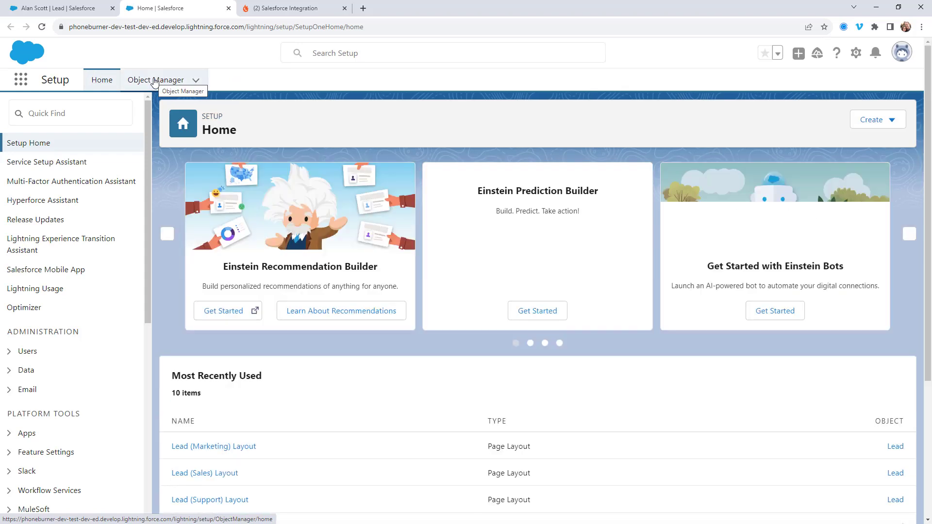
click(154, 81)
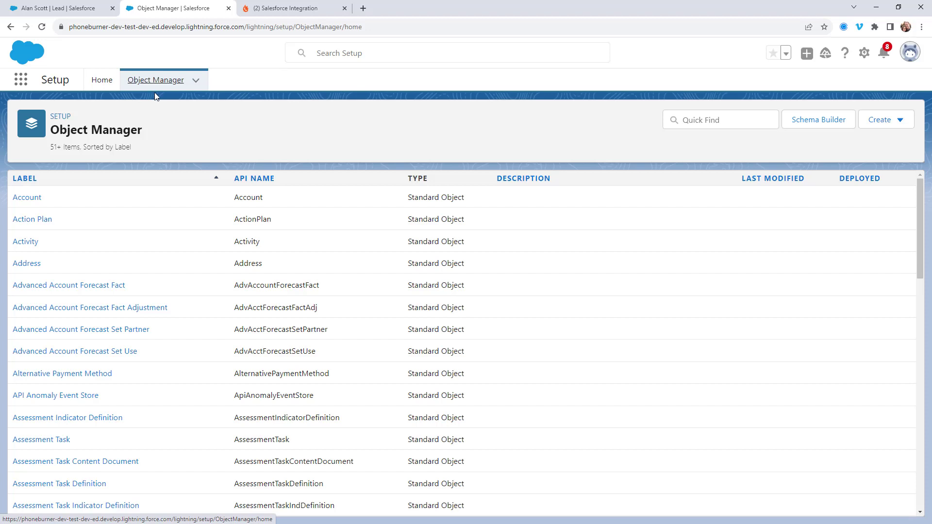
Step: Find the Lead object by searching for "lead" and copy the field name Additional_Phone__c from its Fields & Relationships
click(713, 121)
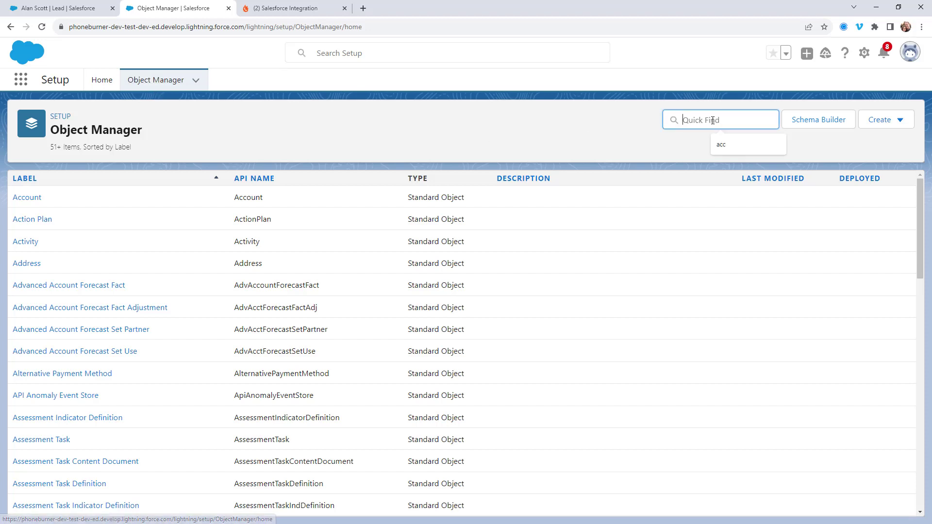
text(lead)
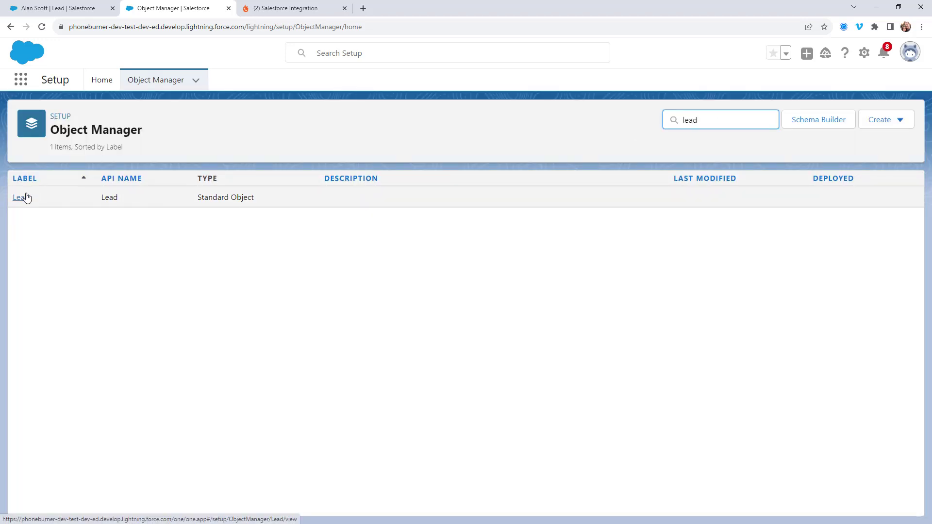
click(25, 197)
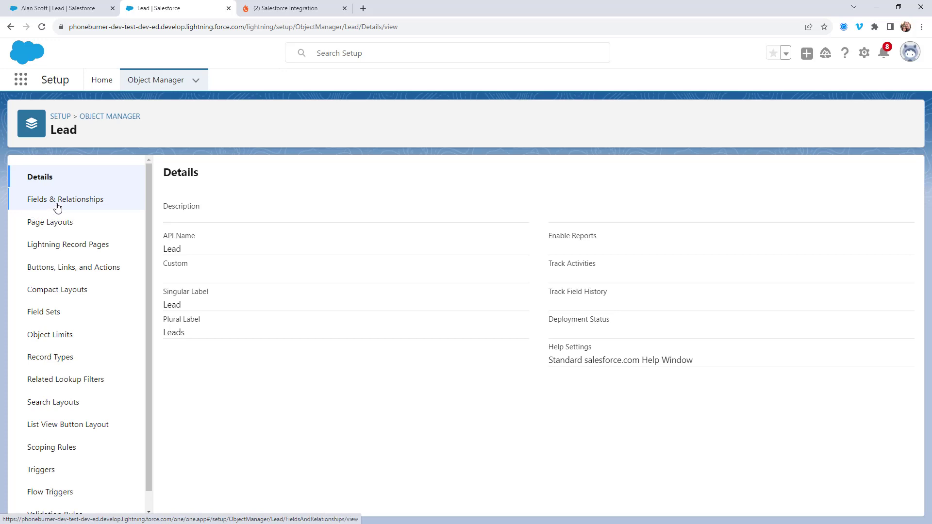
click(57, 207)
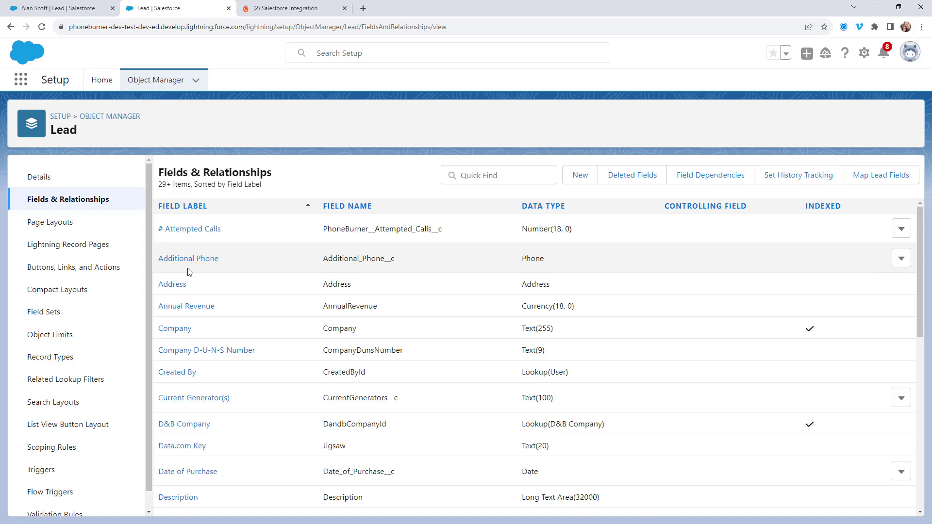
drag(396, 260, 325, 261)
key(ctrl+c)
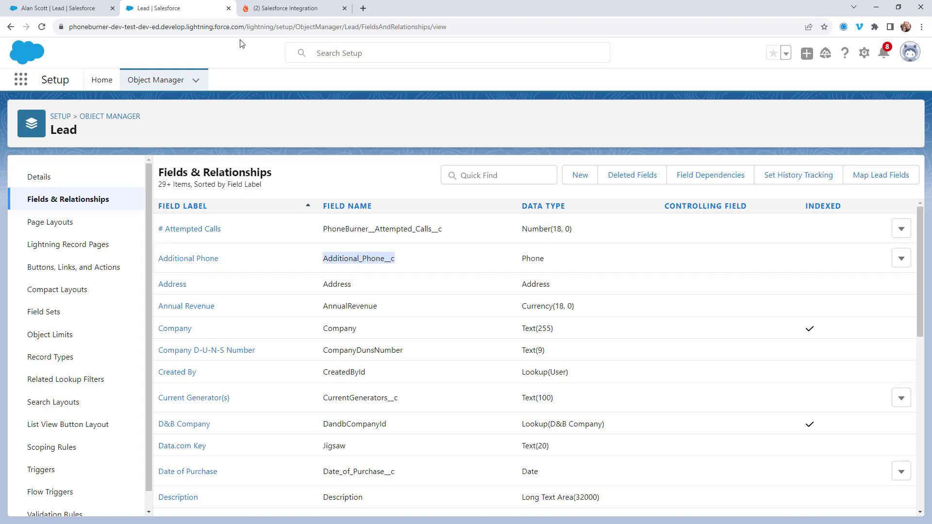
Step: Switch to PhoneBurner and open the Salesforce integration details from the integration settings, at the Field Mappings section
click(274, 10)
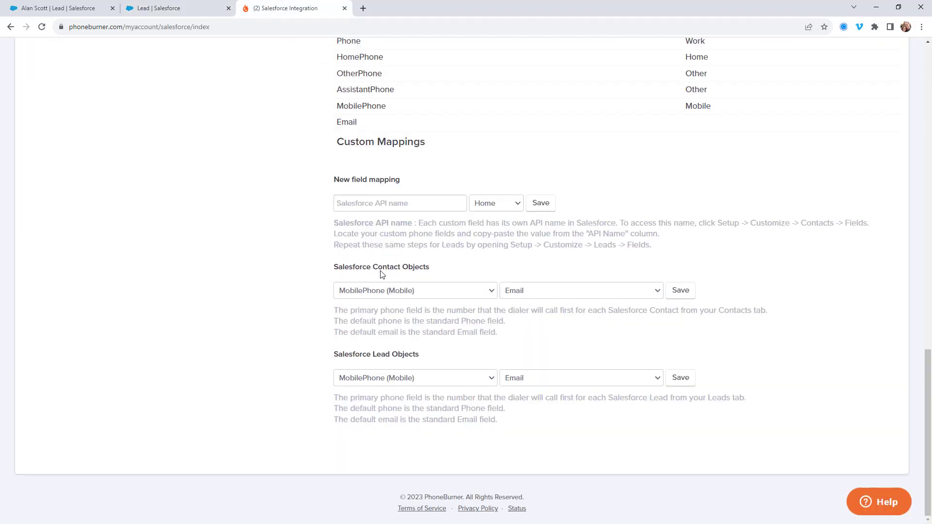
scroll(378, 271, up, 15)
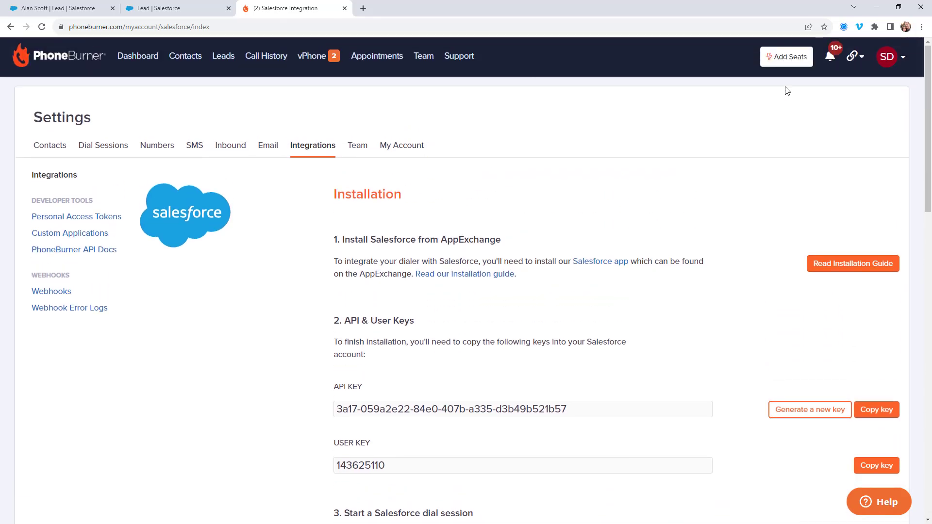
click(885, 61)
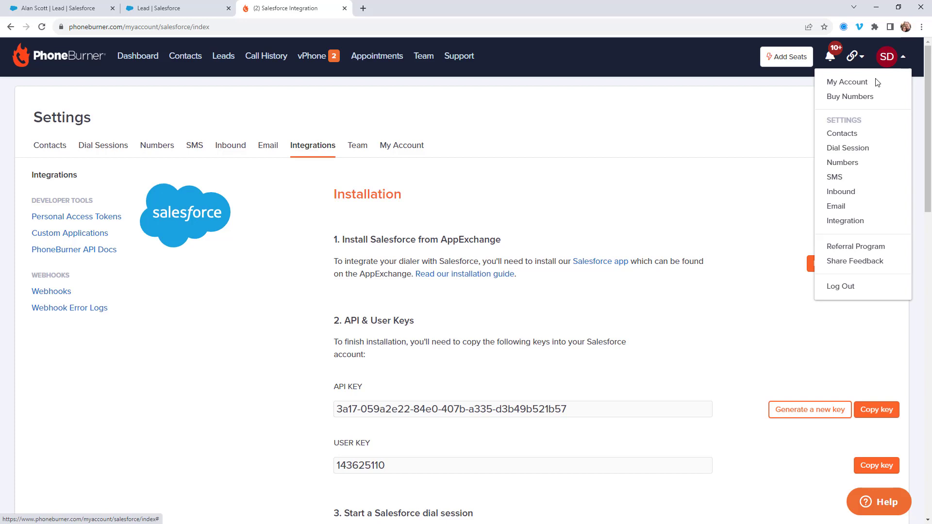
click(847, 220)
scroll(444, 247, down, 4)
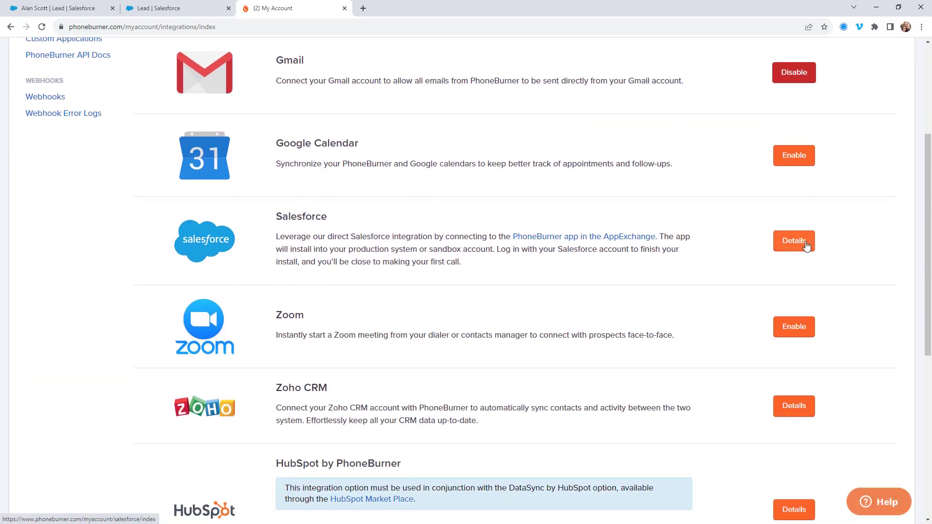
click(806, 246)
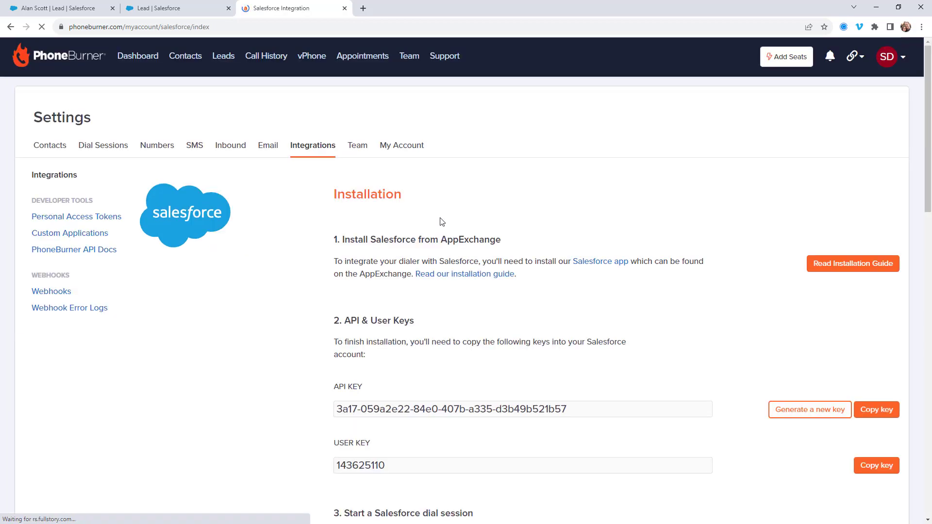
scroll(439, 221, down, 6)
scroll(437, 228, down, 8)
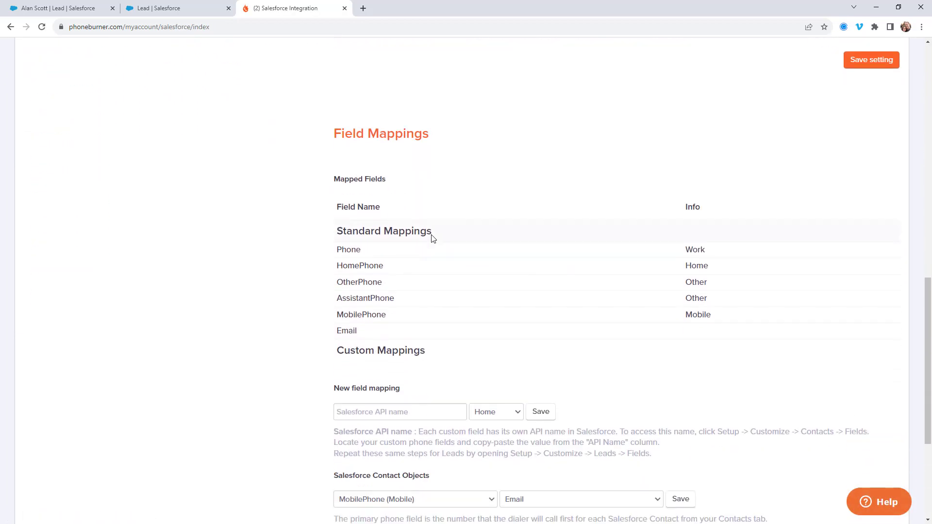
scroll(398, 194, down, 1)
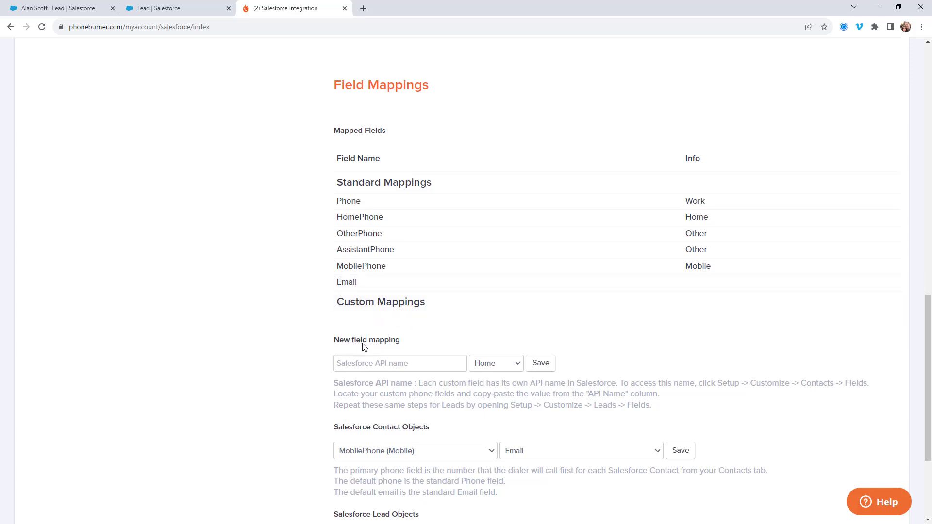
Step: Add and save a new custom field mapping of Additional_Phone__c to Work
click(362, 366)
key(ctrl+v)
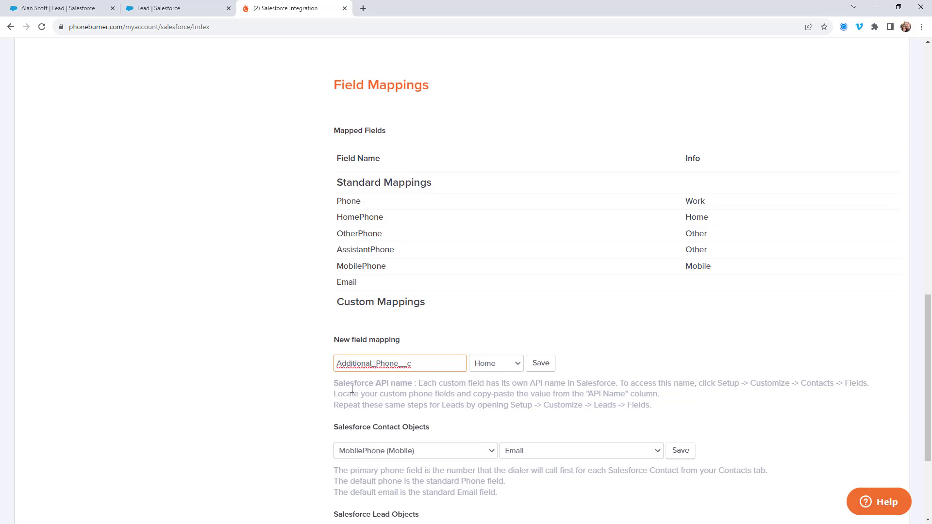
click(491, 365)
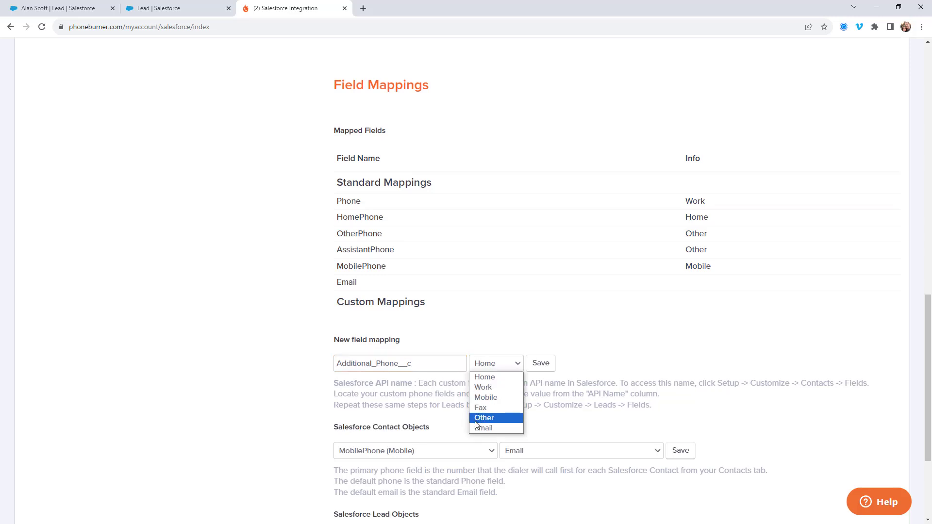
click(482, 388)
click(540, 367)
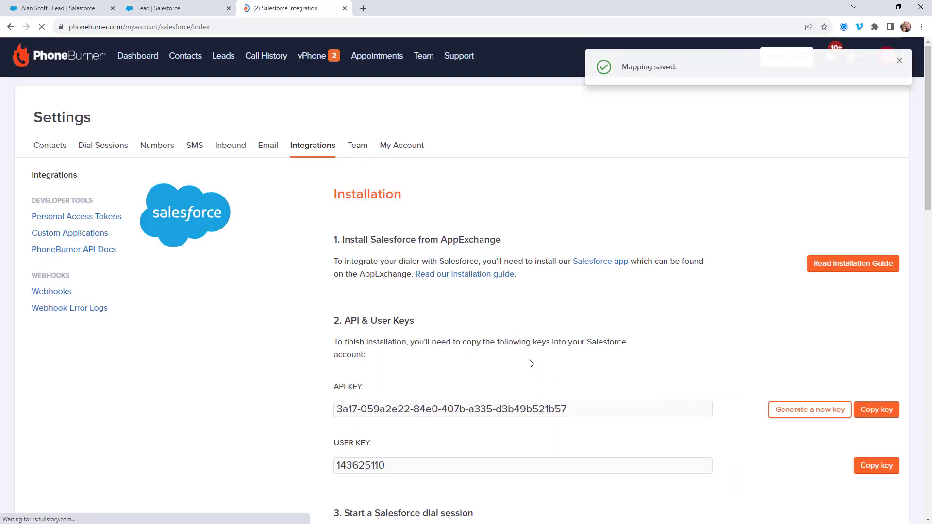
Step: Review the custom mappings and the primary phone options for Salesforce Lead Objects
scroll(529, 364, down, 5)
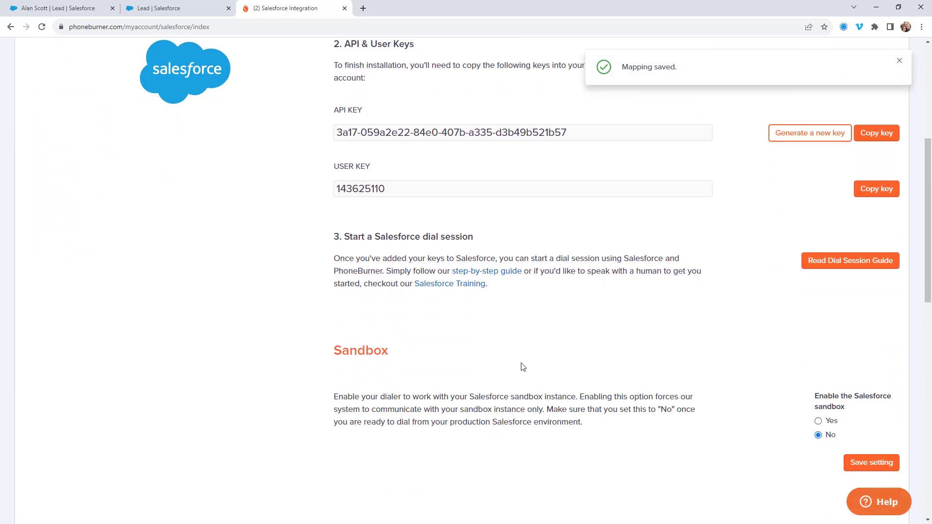
scroll(520, 368, down, 8)
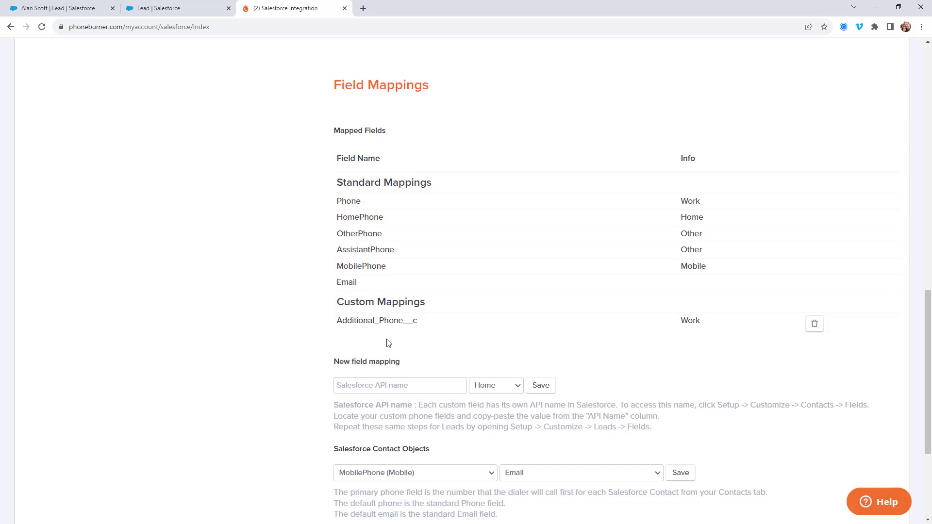
scroll(386, 343, up, 1)
scroll(374, 347, down, 5)
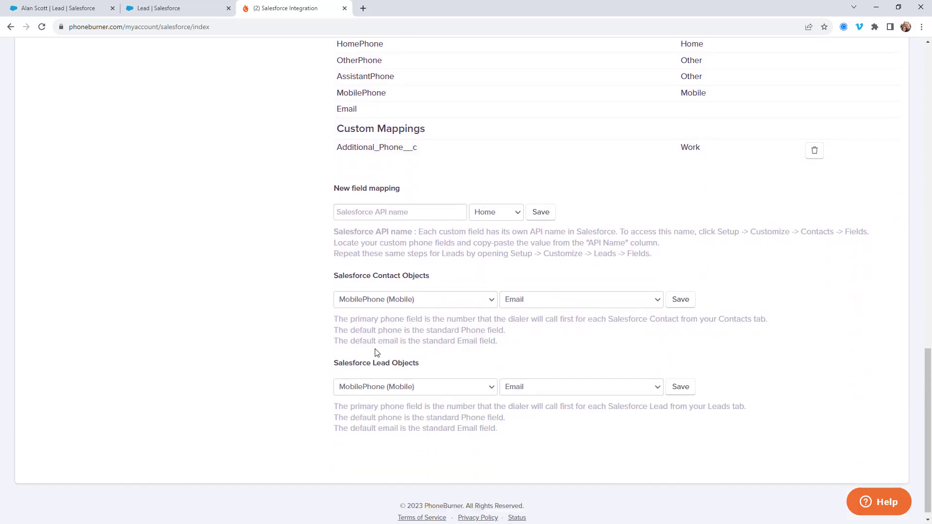
click(370, 377)
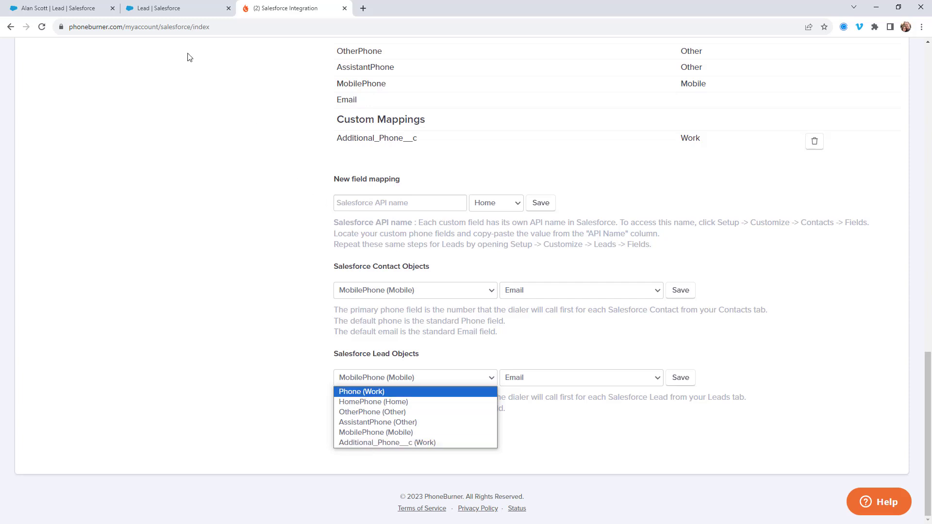
Step: Return to the PhoneBurner Training lead list in Salesforce and select the first lead
click(71, 11)
click(71, 10)
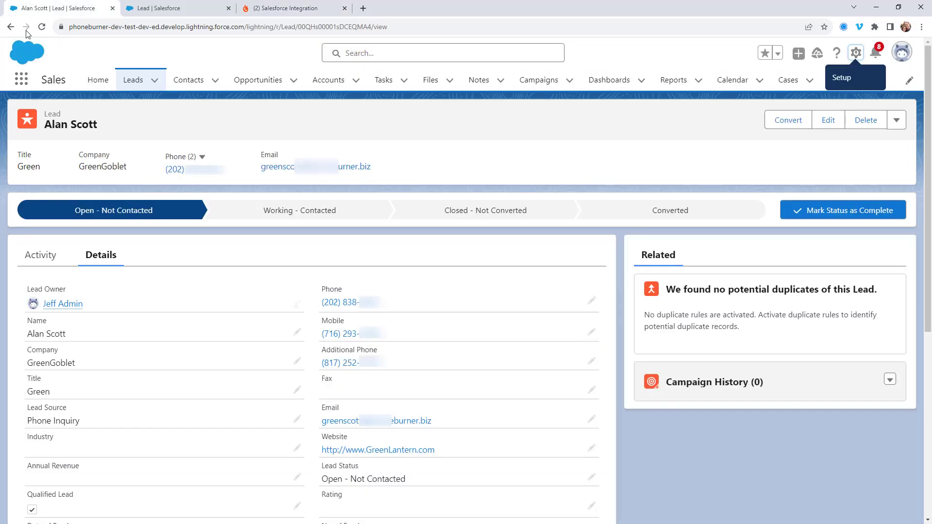
click(11, 27)
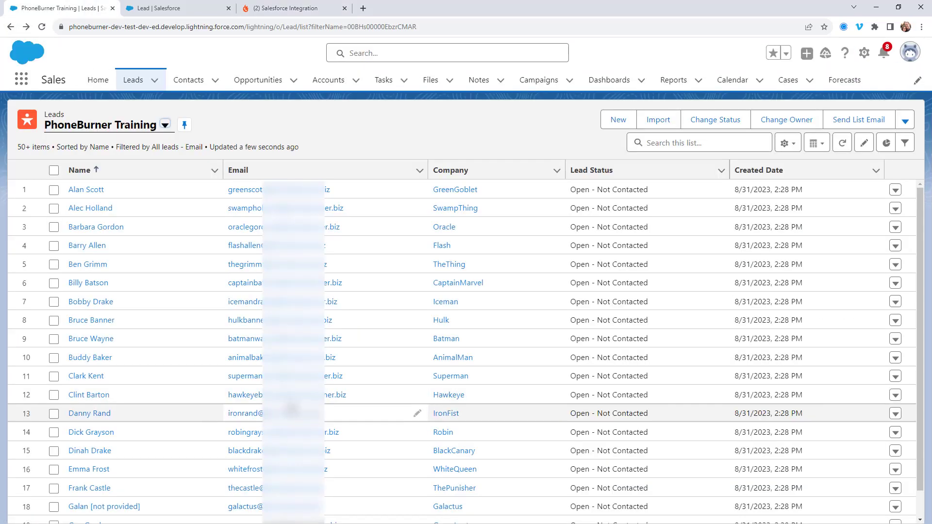
click(53, 190)
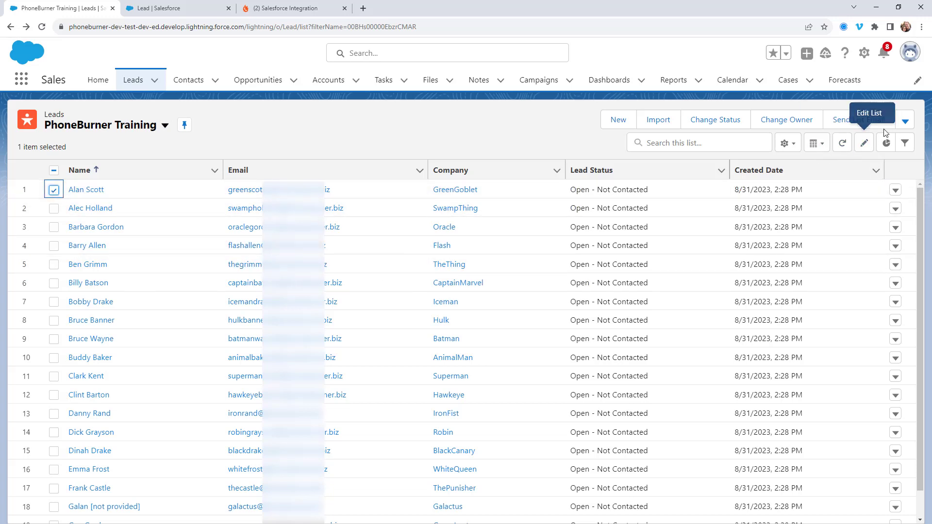
Step: Launch a PhoneBurner dial session for the selected lead, continue through the session setup and start dialing
click(905, 121)
click(864, 167)
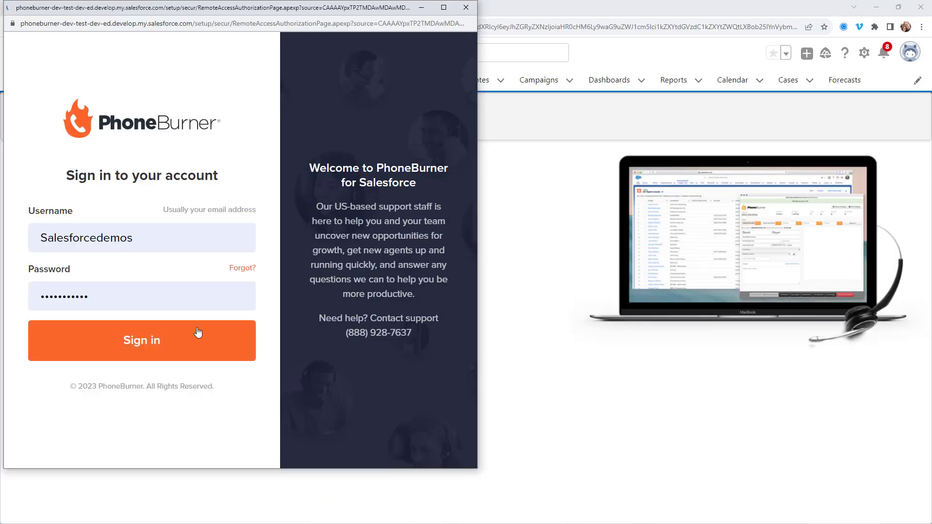
click(199, 333)
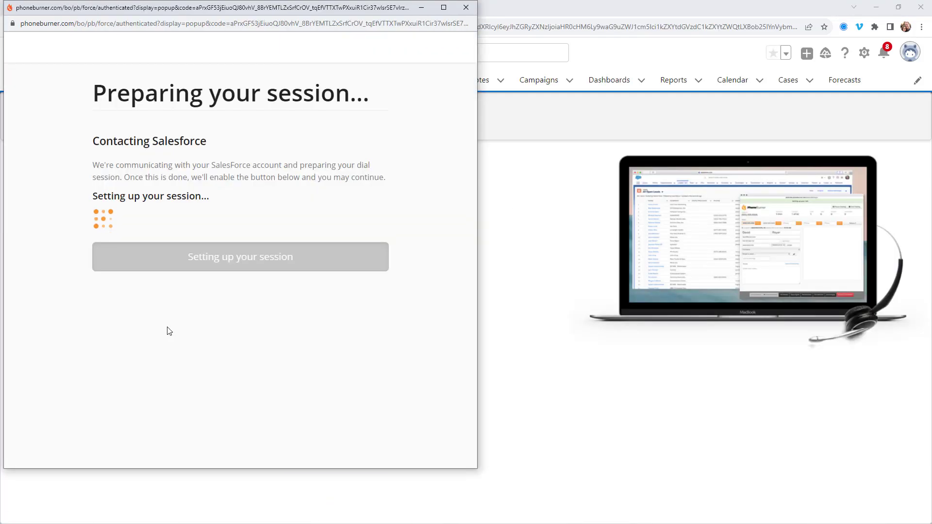
click(237, 262)
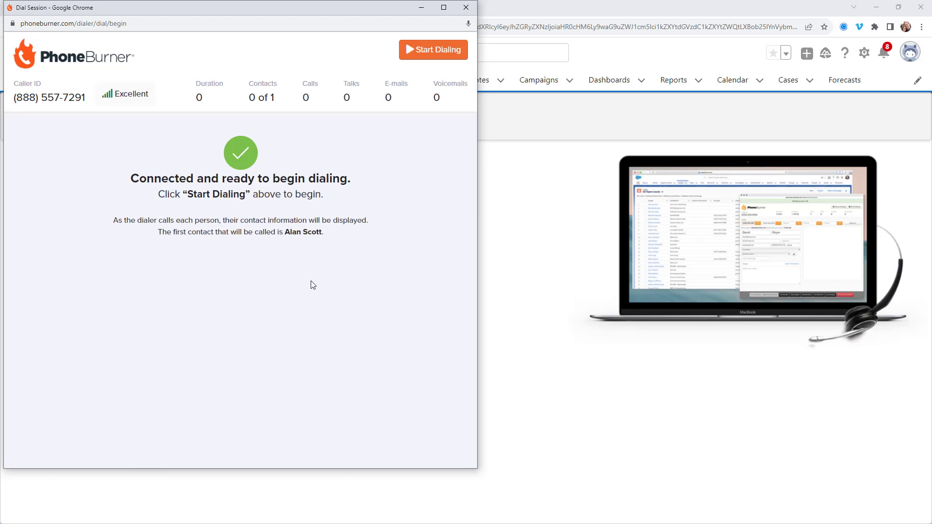
click(427, 50)
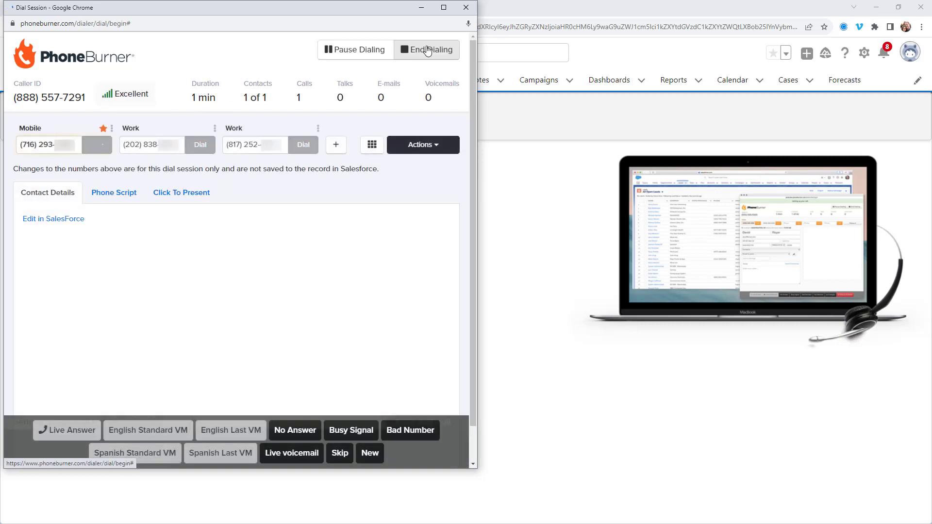